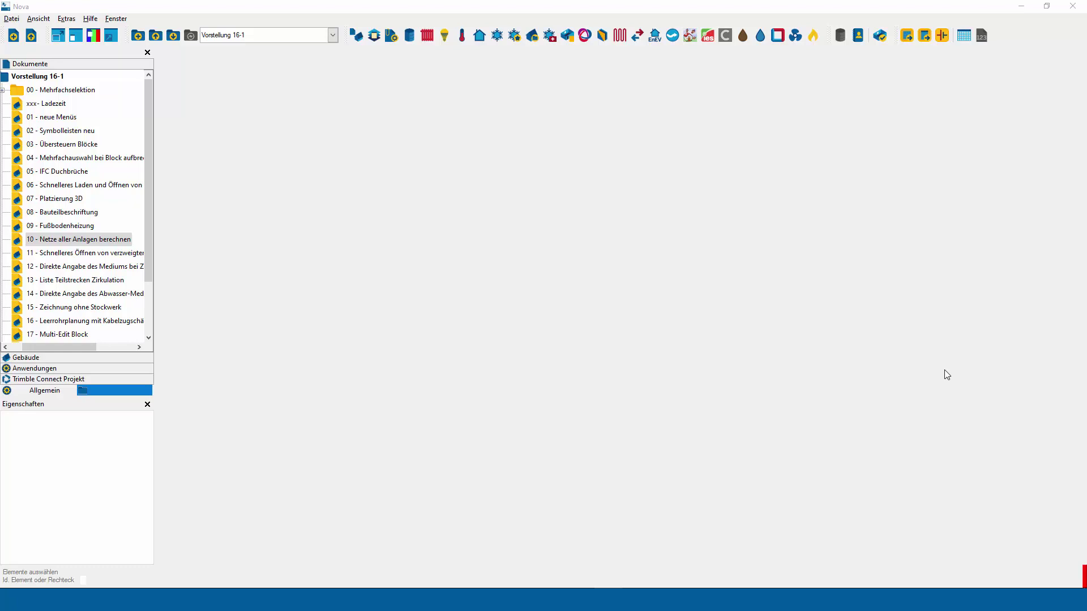
Step: Open the drawing '10 - Netze aller Anlagen berechnen' from the Dokumente tree
click(109, 239)
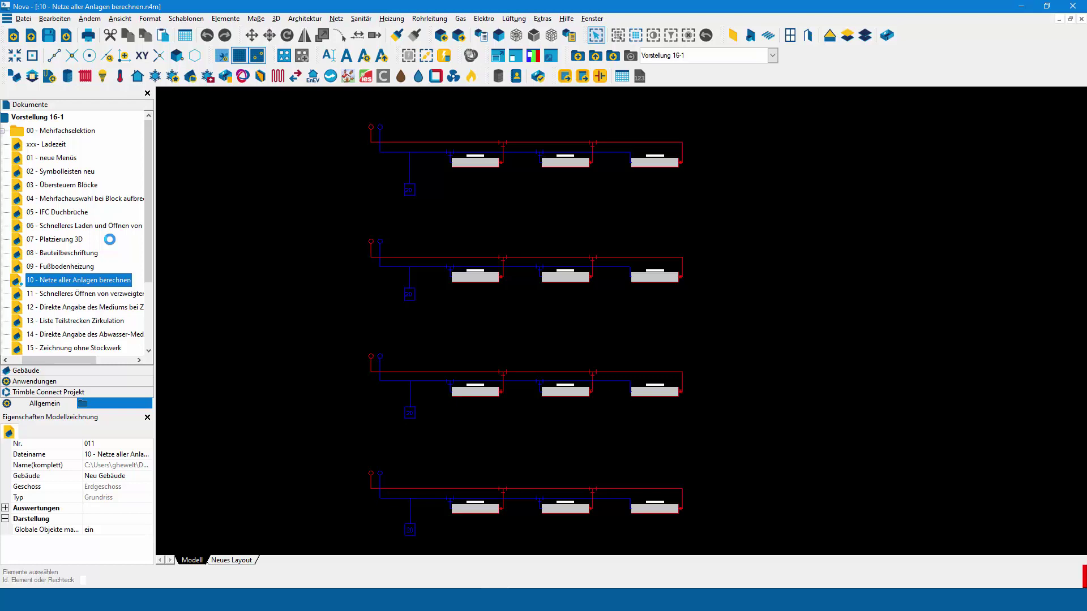
Step: Run the Rohrnetzberechnung despite the consumer error, reviewing the expanded error entry before closing it
click(436, 78)
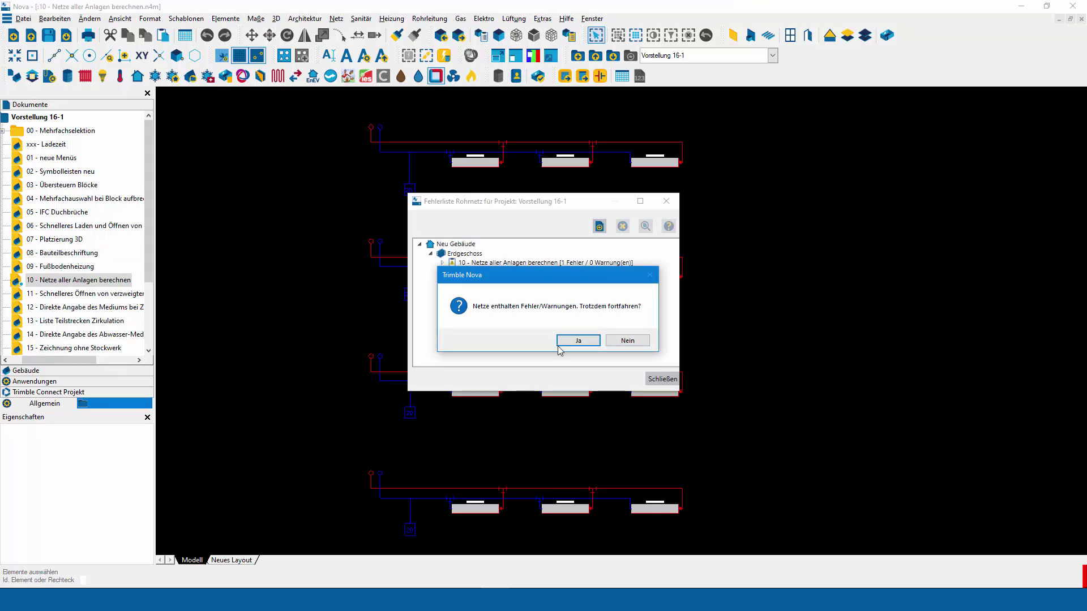
click(577, 341)
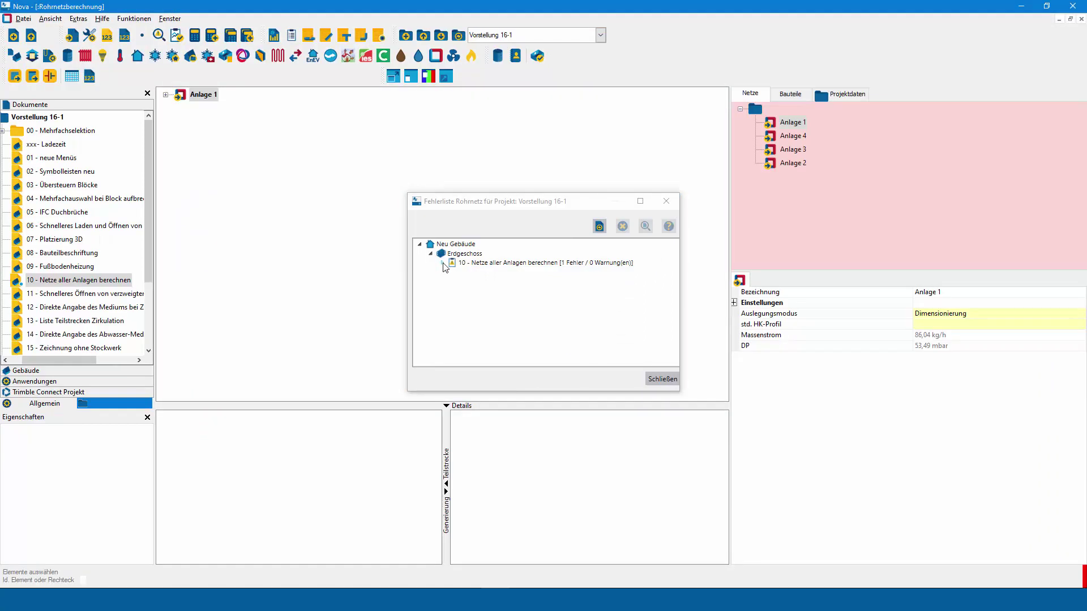
click(442, 263)
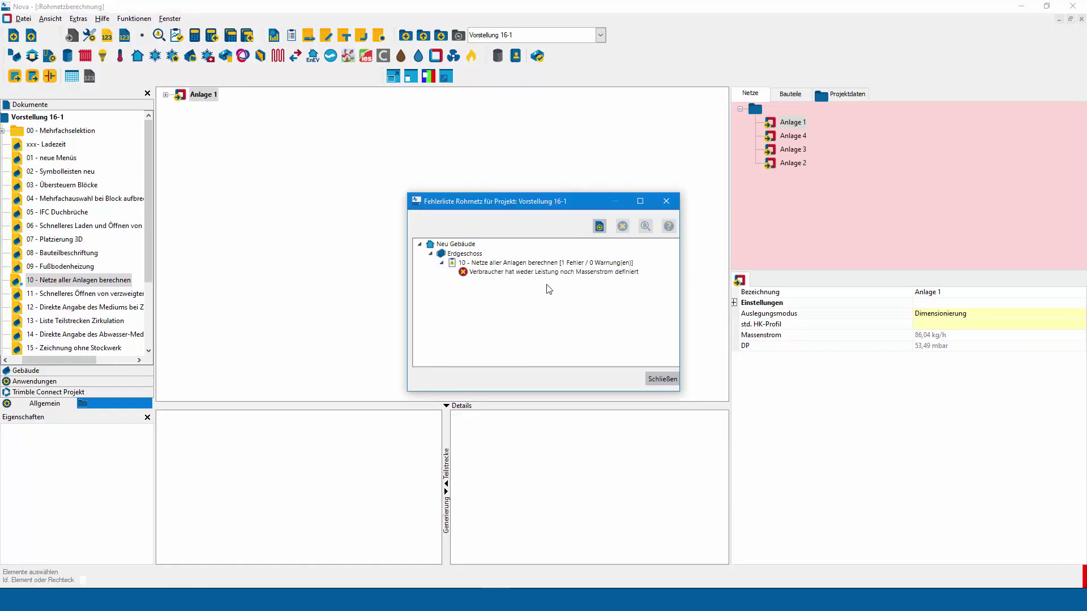
click(653, 379)
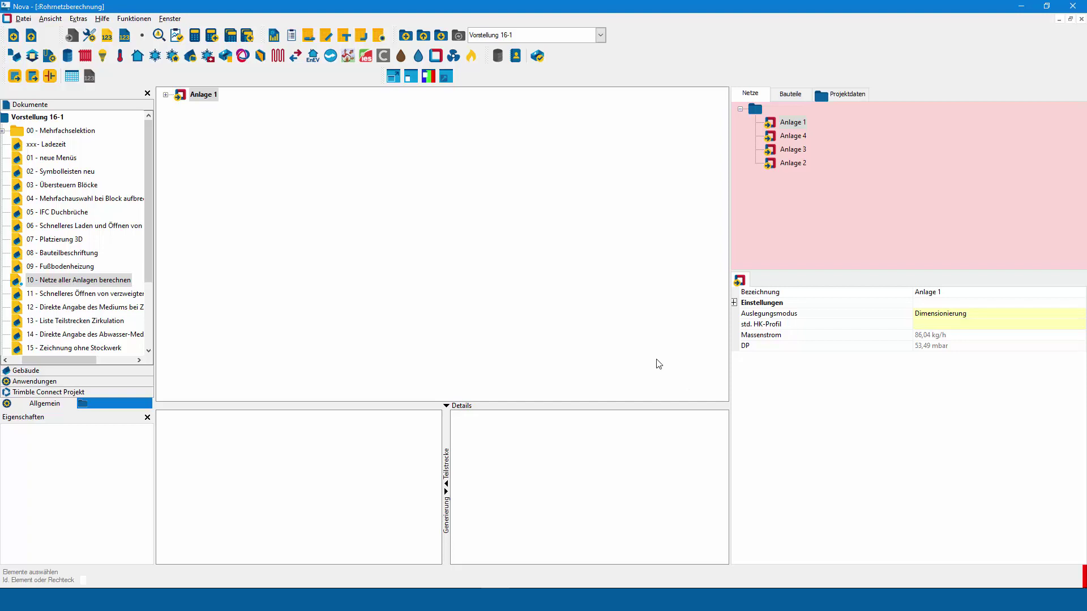
right_click(592, 266)
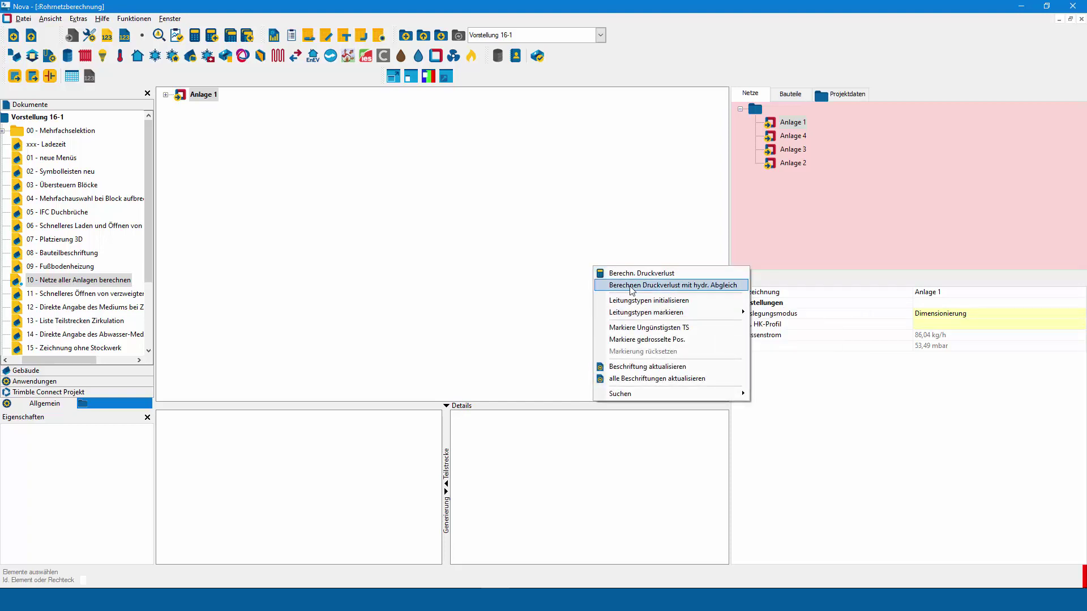
click(628, 227)
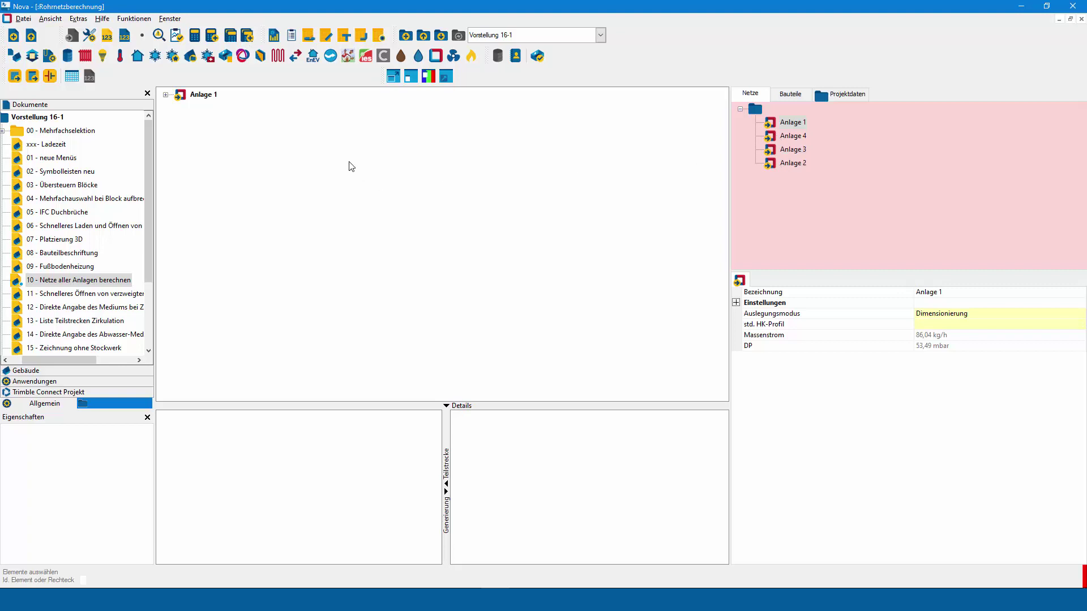
Step: Run Druckverlustberechnung for all networks and trace Anlage 4's 'Massenstromangabe fehlt!' to its Heizkörper
click(231, 37)
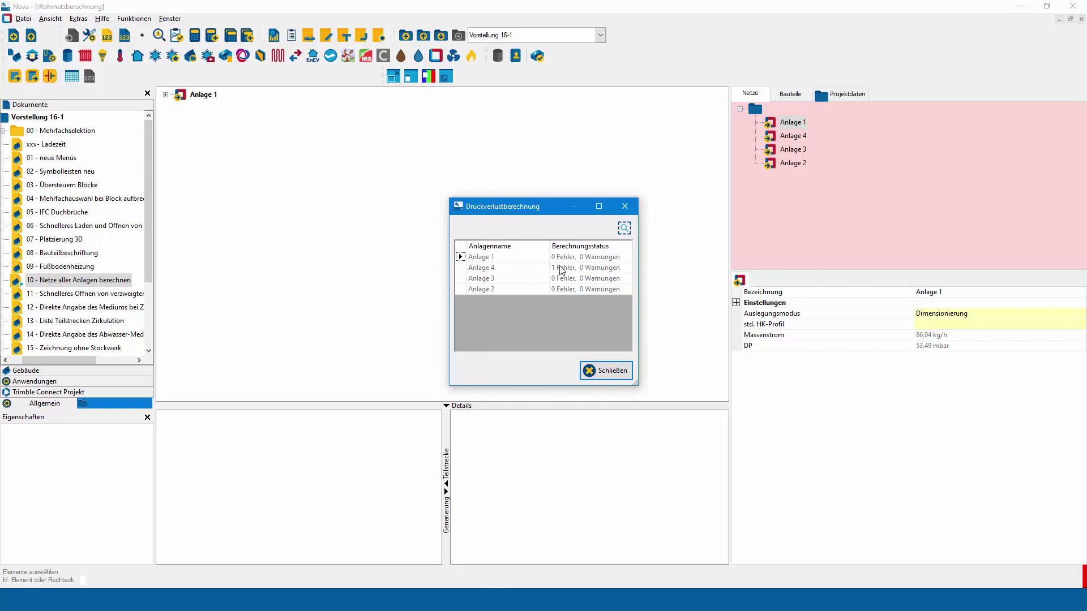
click(465, 271)
double_click(465, 271)
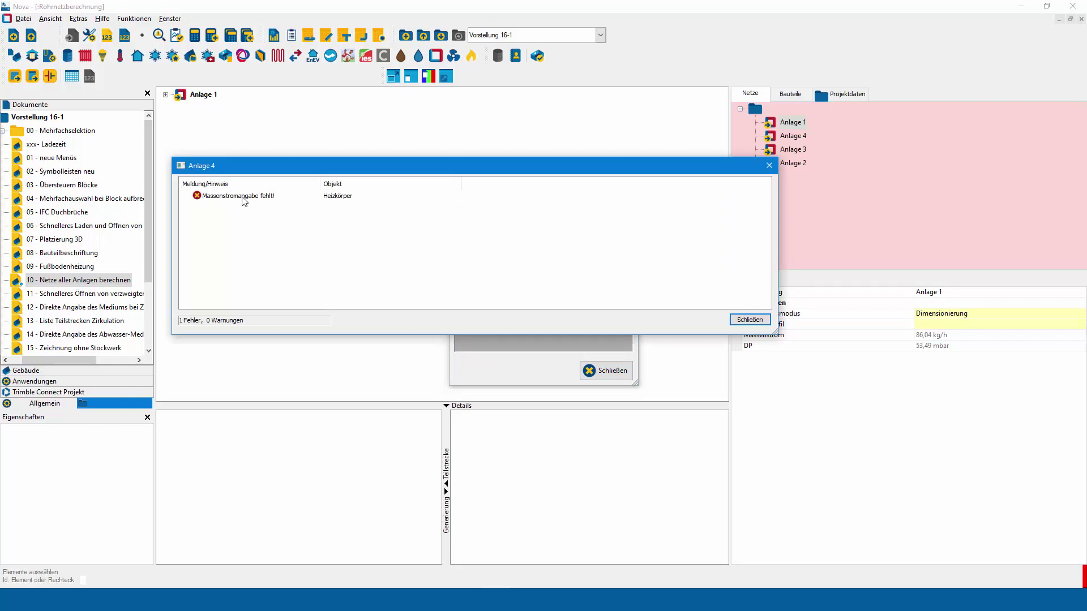
double_click(242, 197)
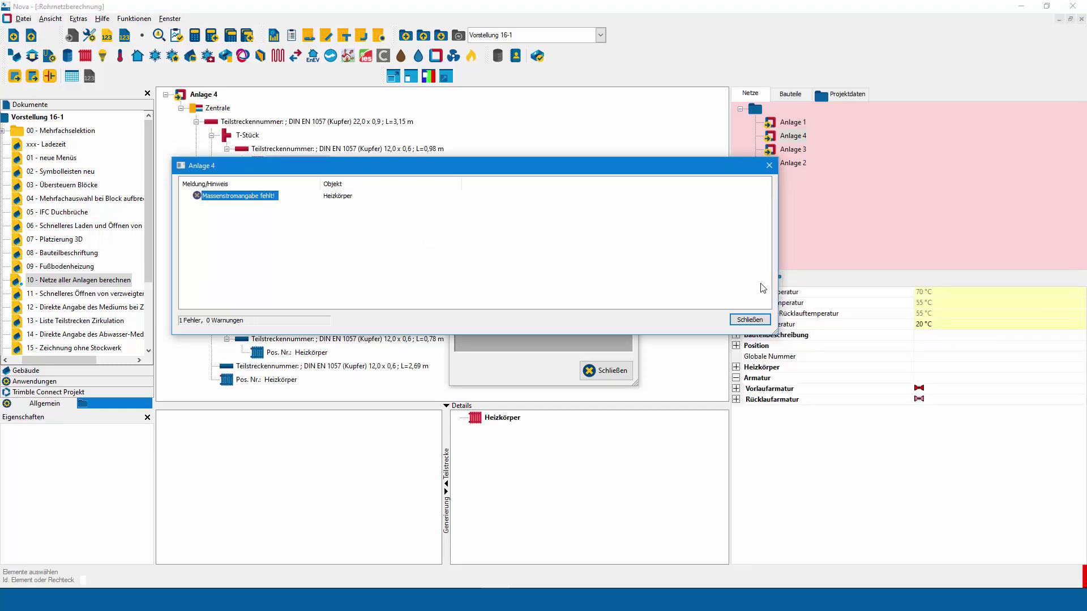
Step: Set the Anlage 4 Heizkörper's QSoll to 5000 Watt and rerun the all-networks pressure-loss calculation
click(753, 321)
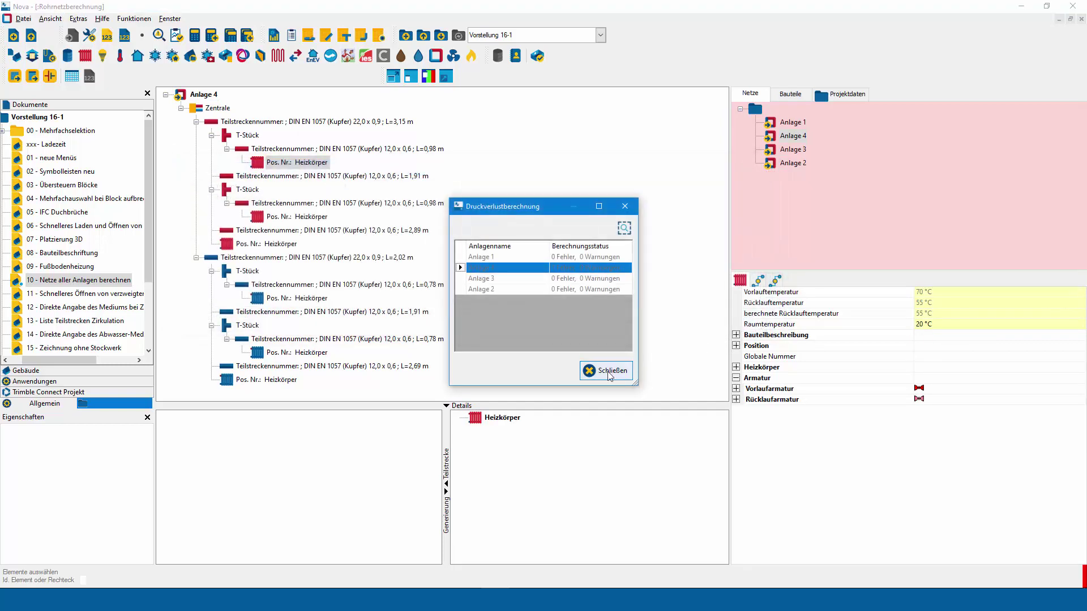
click(609, 373)
click(324, 164)
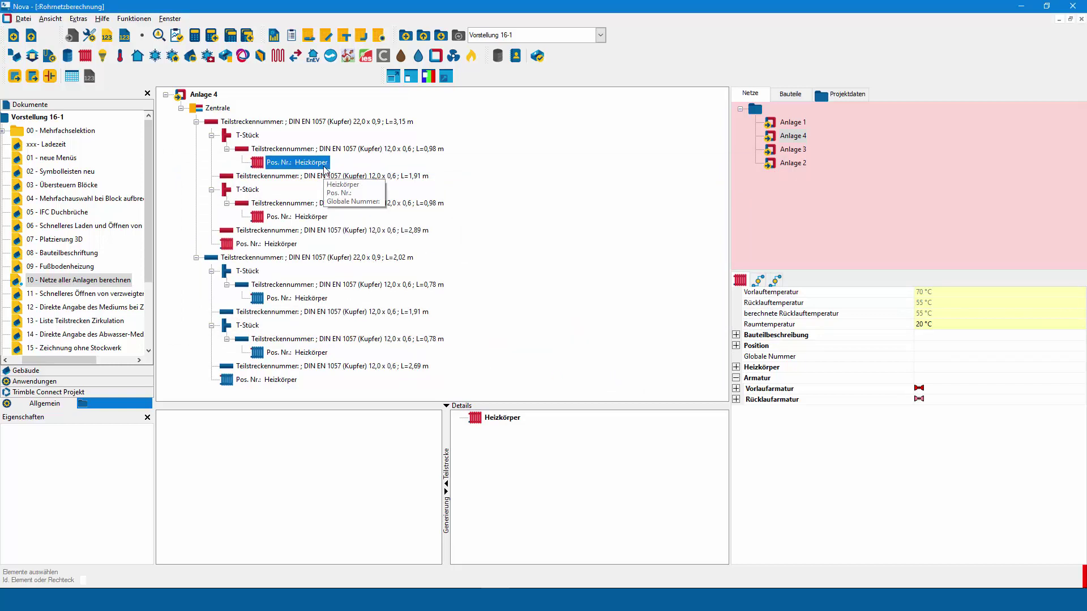
click(736, 367)
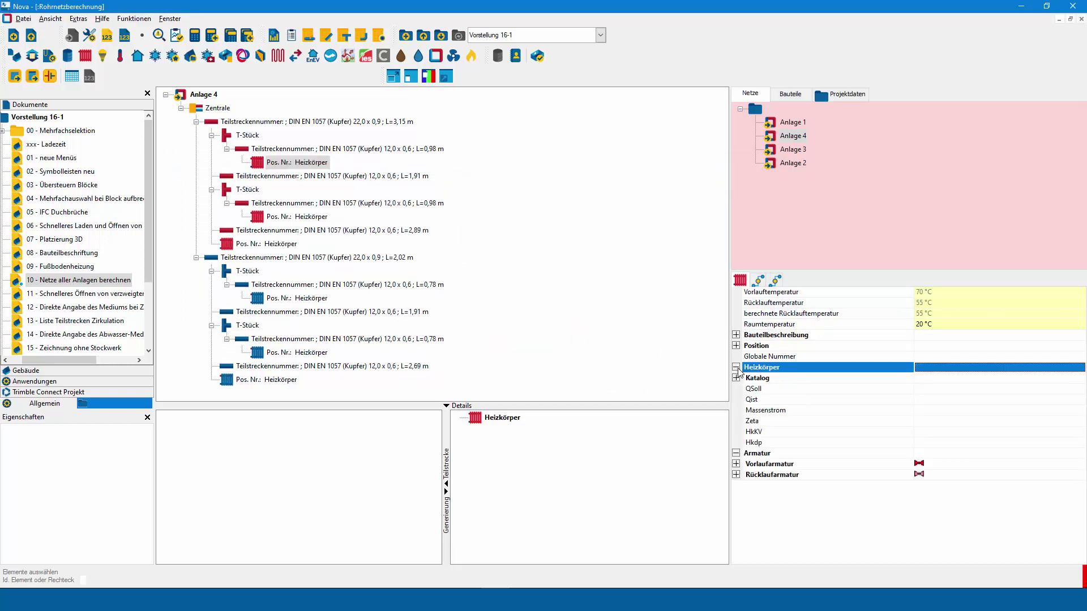
click(958, 392)
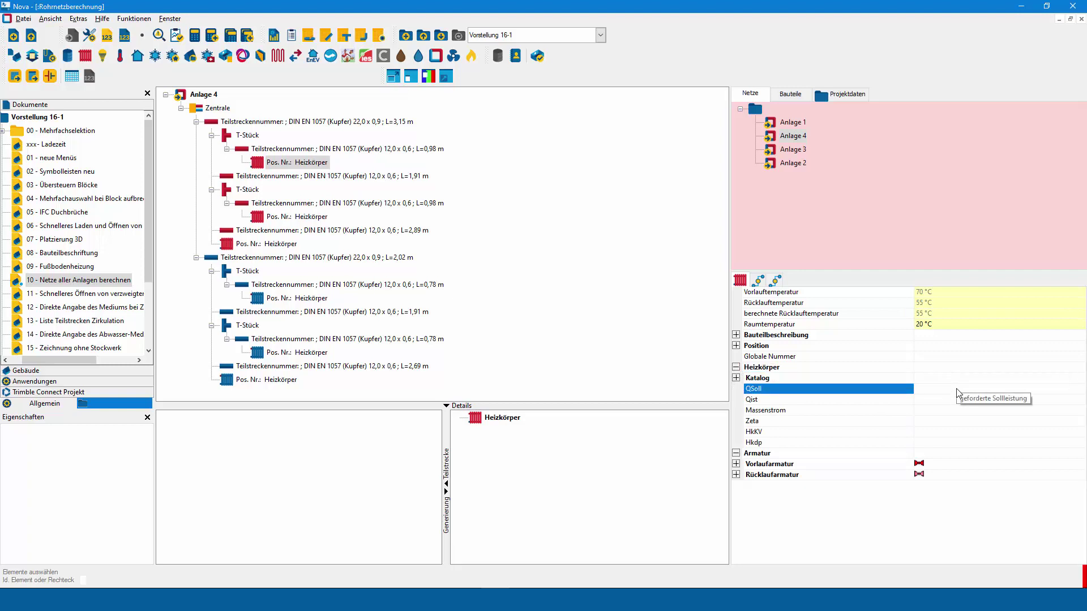
text(5000)
key(Return)
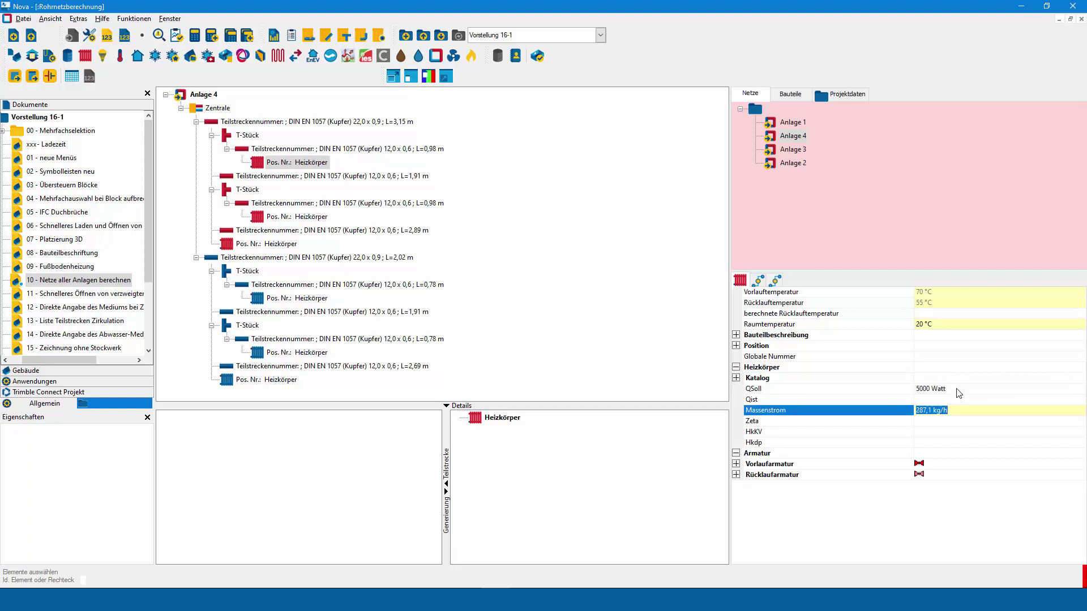
mouse_move(407, 175)
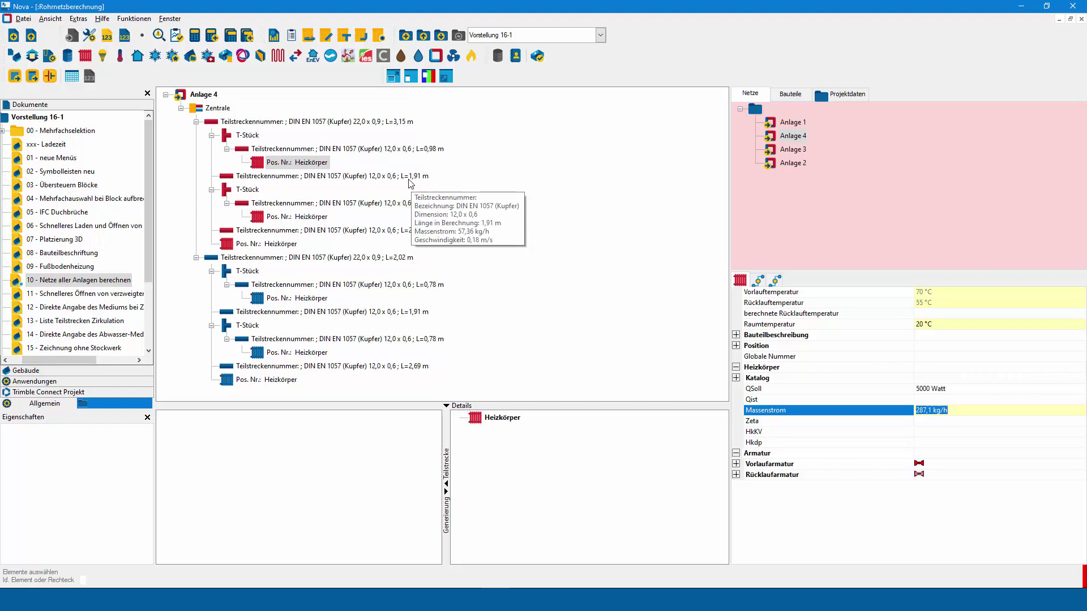
click(231, 36)
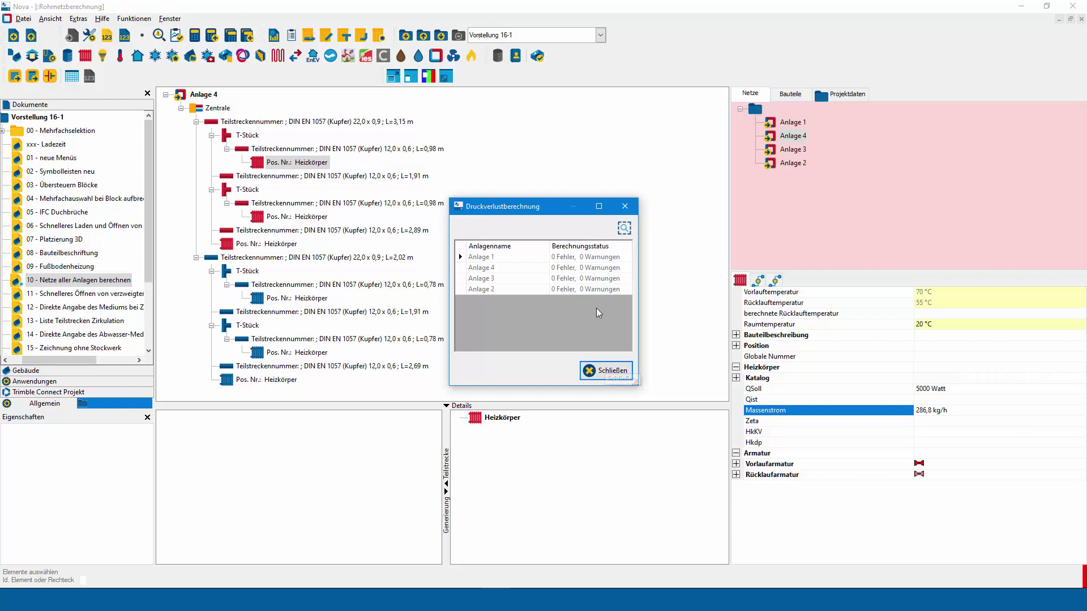
Step: Close the error-free Druckverlustberechnung results and the Rohrnetzberechnung window
click(608, 371)
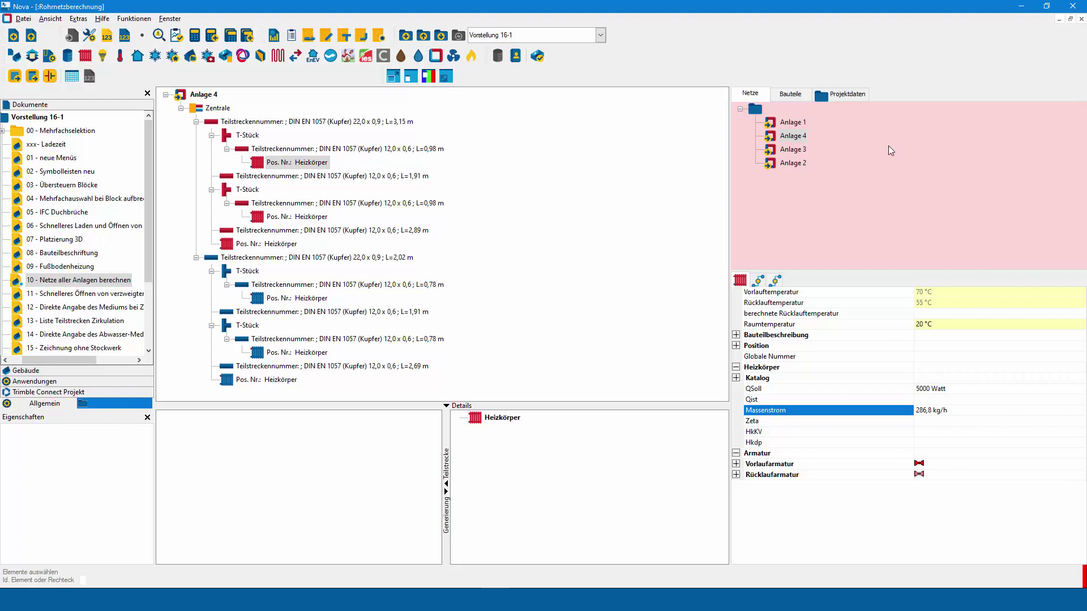
click(1082, 19)
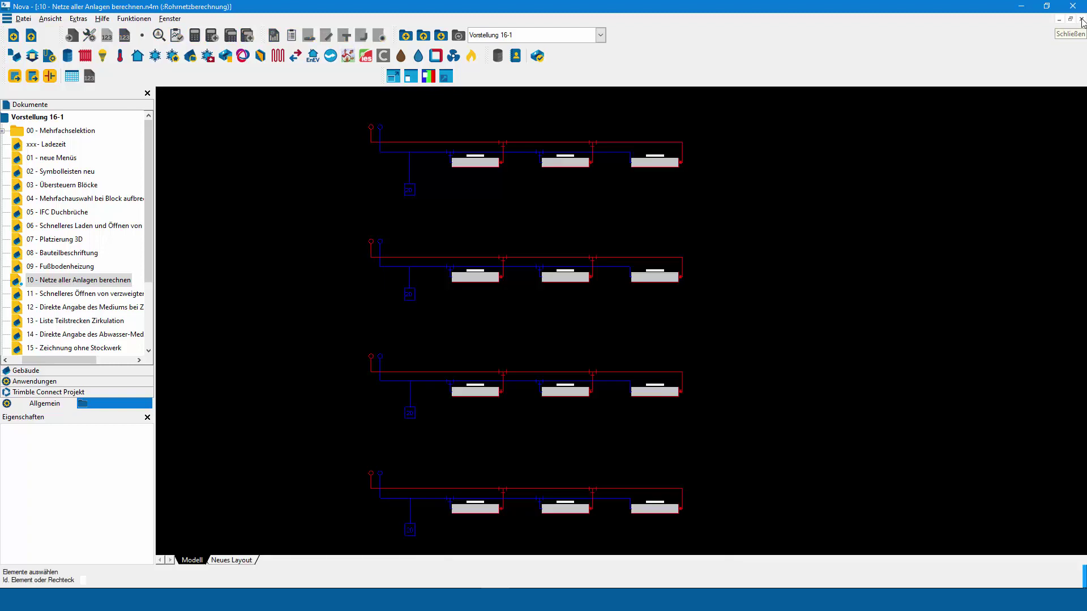